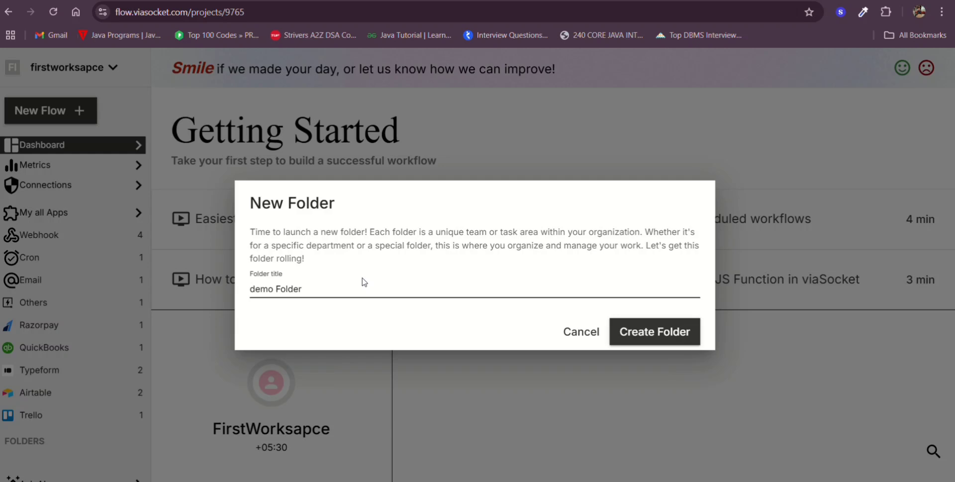
Create the folder "demo Folder" and start a blank flow in it.
left_click(664, 340)
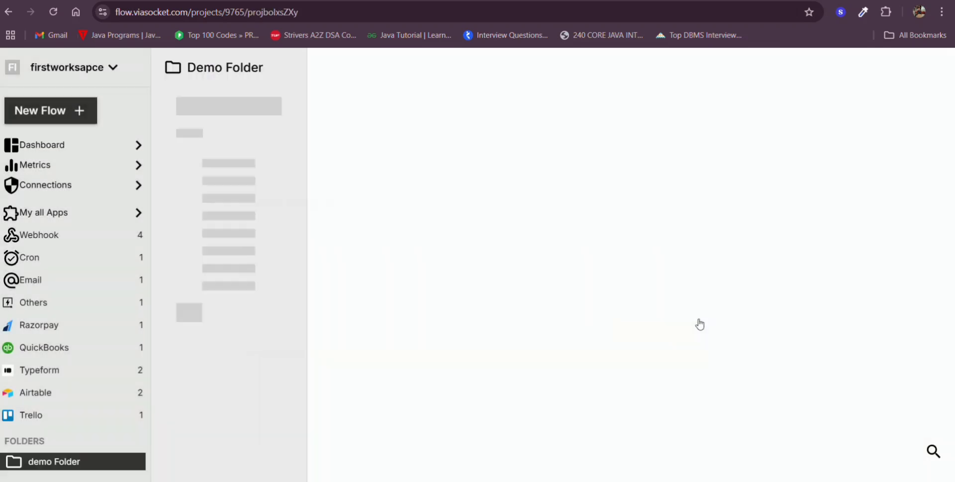
left_click(250, 104)
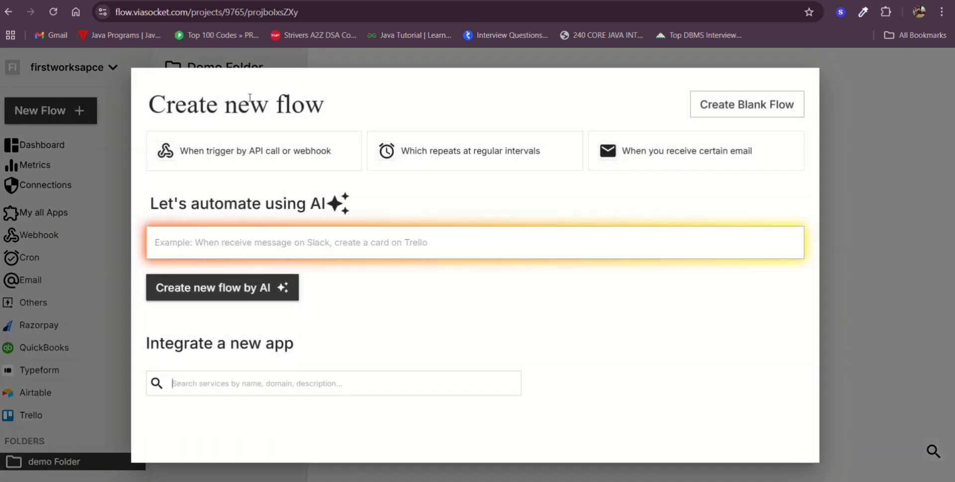
left_click(741, 105)
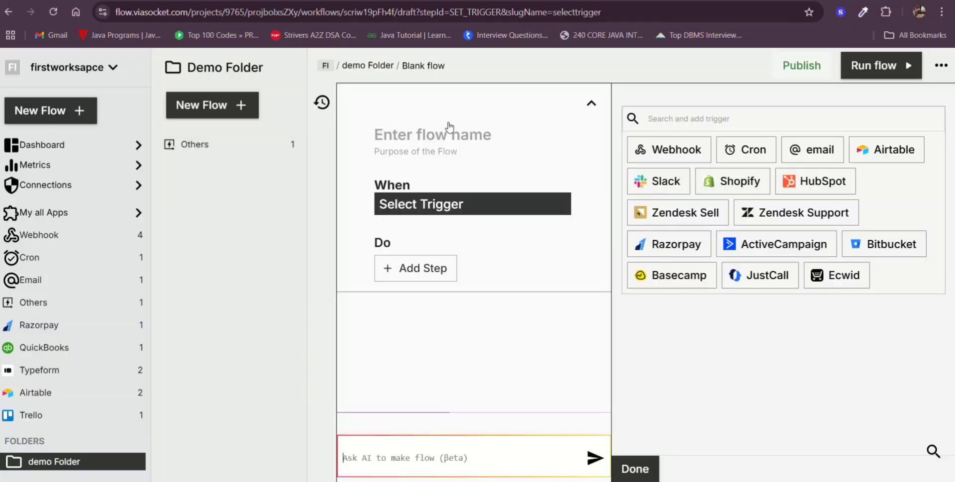
Choose Typeform's New Entry event as the flow's trigger.
left_click(641, 119)
type("typ")
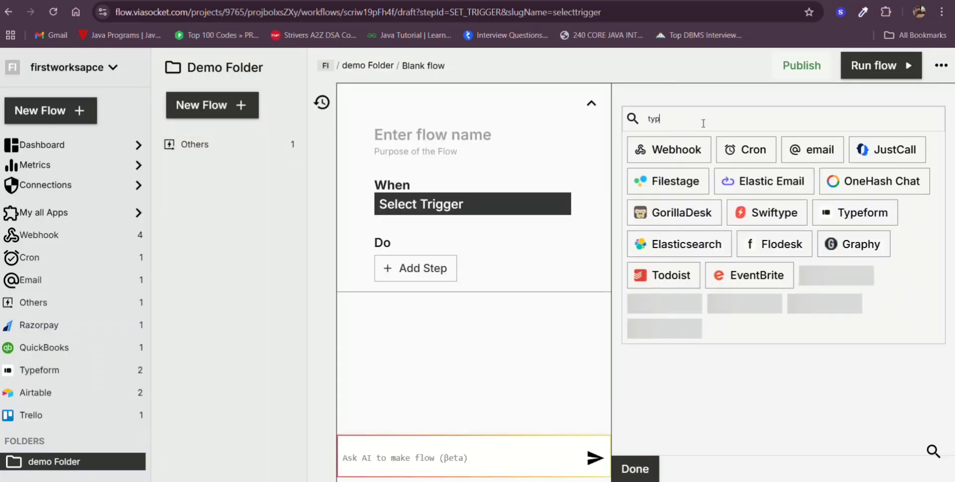
type("efo")
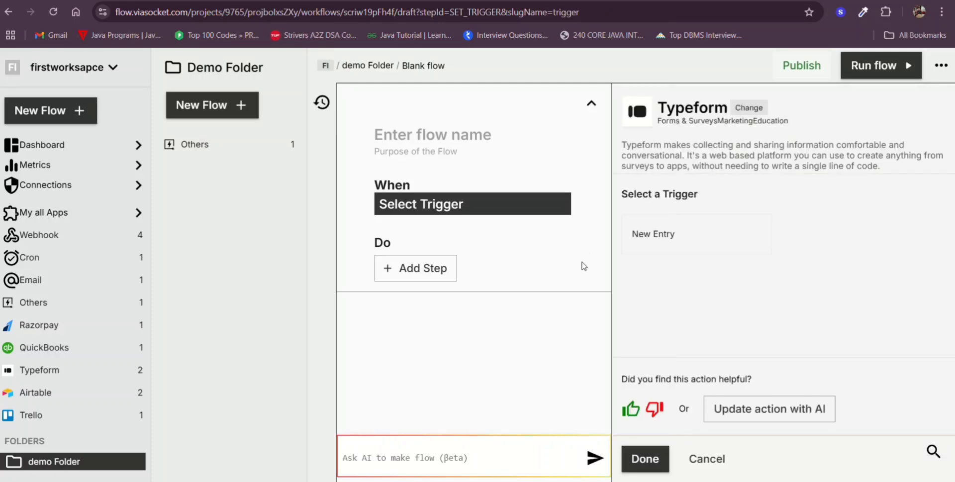
left_click(721, 242)
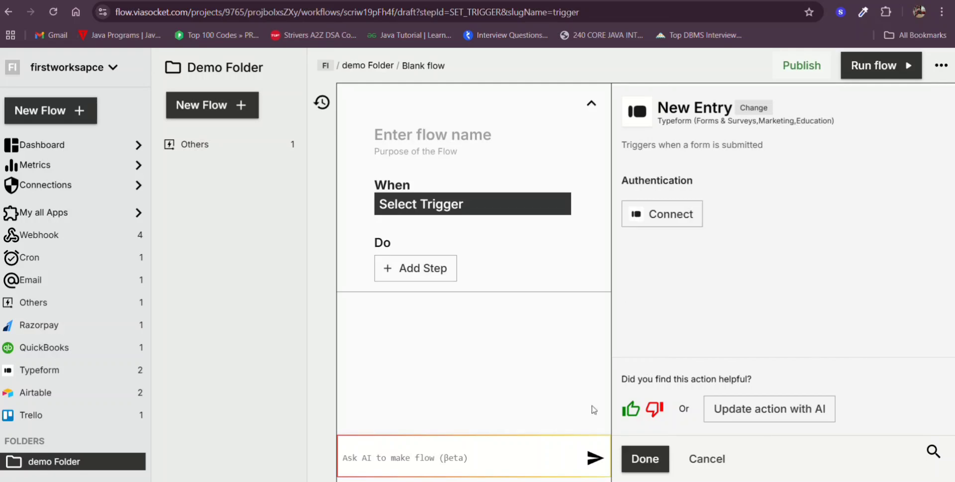
Start a Typeform connection titled "demo" for the New Entry trigger and sign in to Typeform with Google.
left_click(656, 218)
left_click(234, 155)
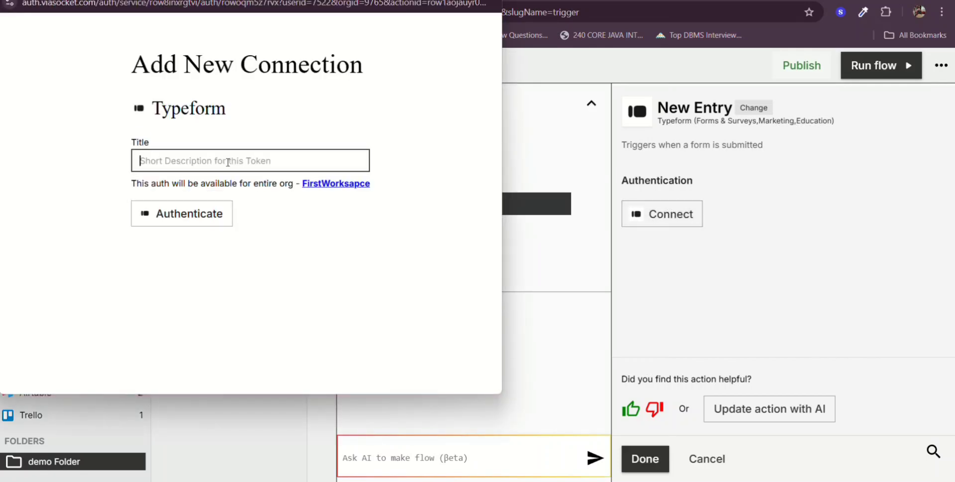
type("demo")
left_click(194, 224)
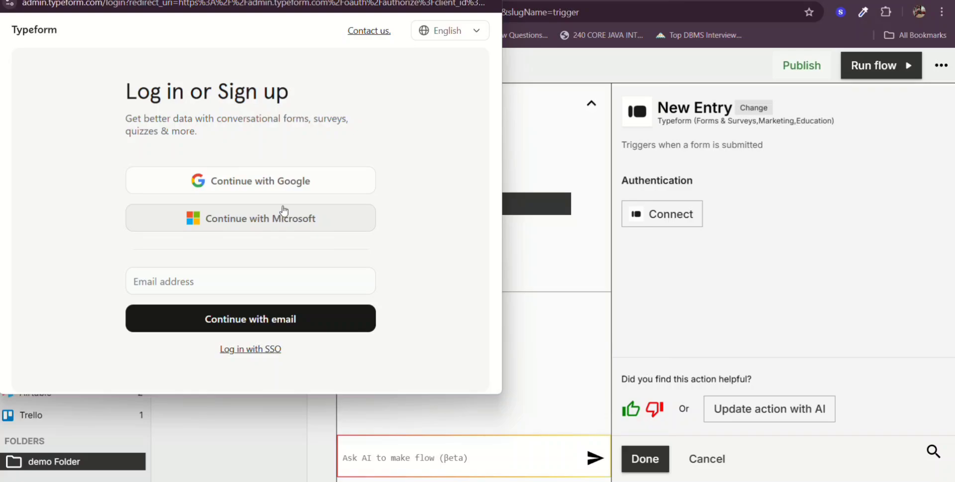
left_click(288, 185)
left_click(572, 169)
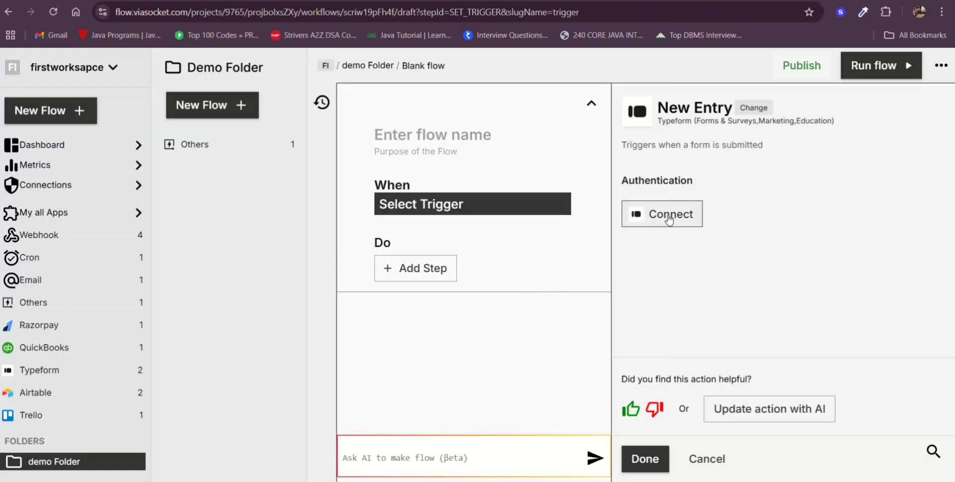
Authenticate the Typeform connection again and accept the requested account permissions.
left_click(627, 215)
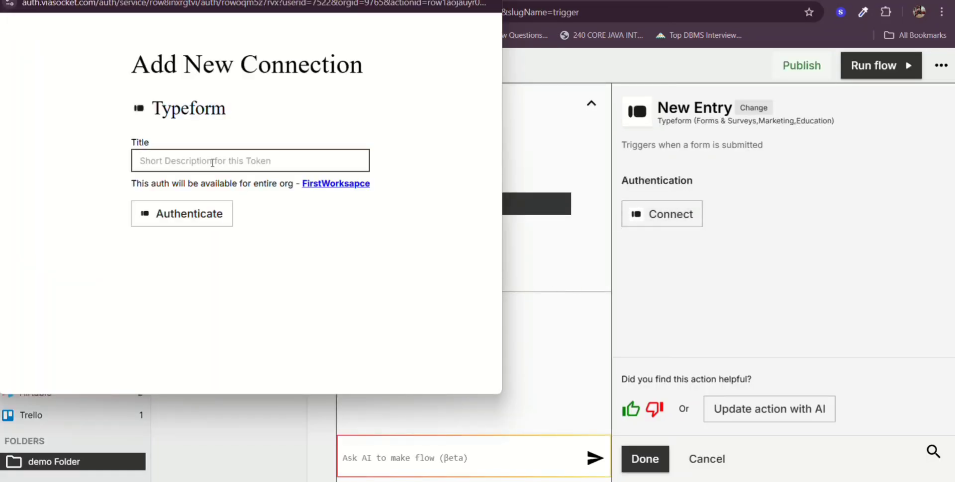
left_click(214, 214)
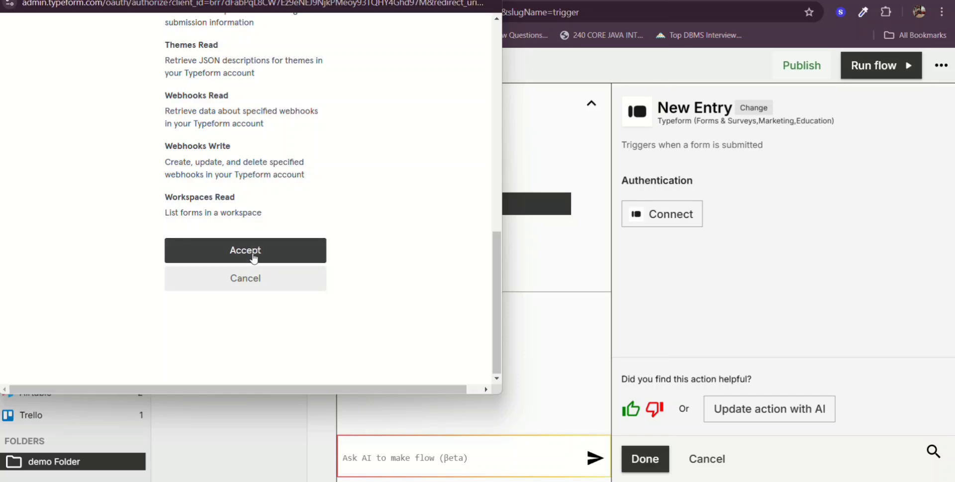
left_click(254, 259)
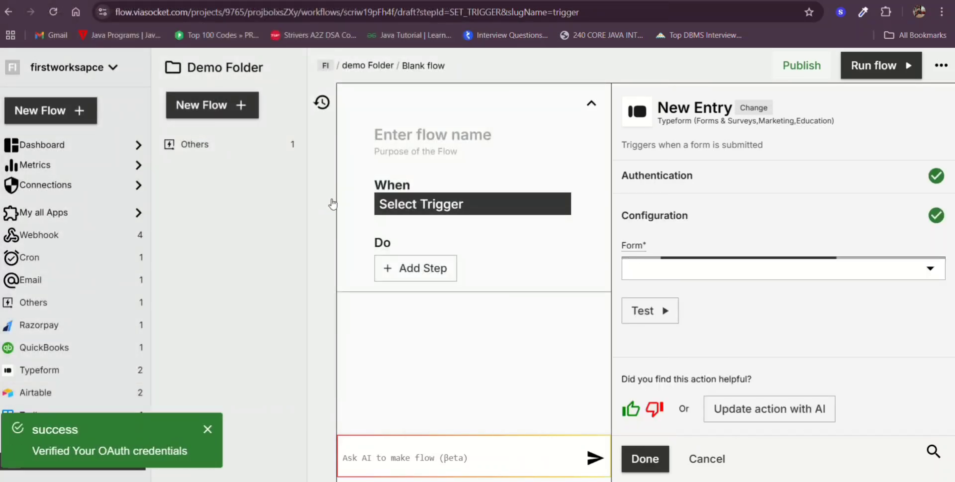
Test the New Entry trigger with "Demo form" as its form and save the trigger.
left_click(926, 269)
left_click(656, 337)
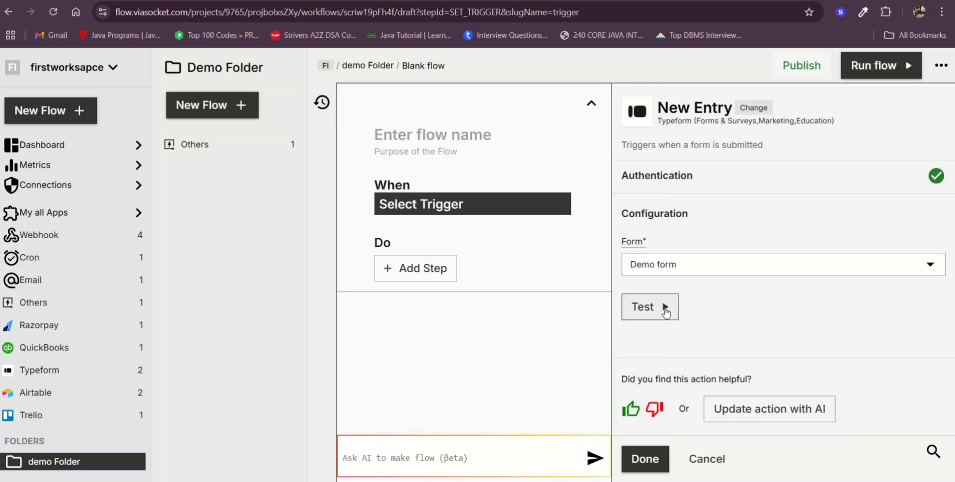
left_click(665, 312)
scroll(721, 199, "down", 6)
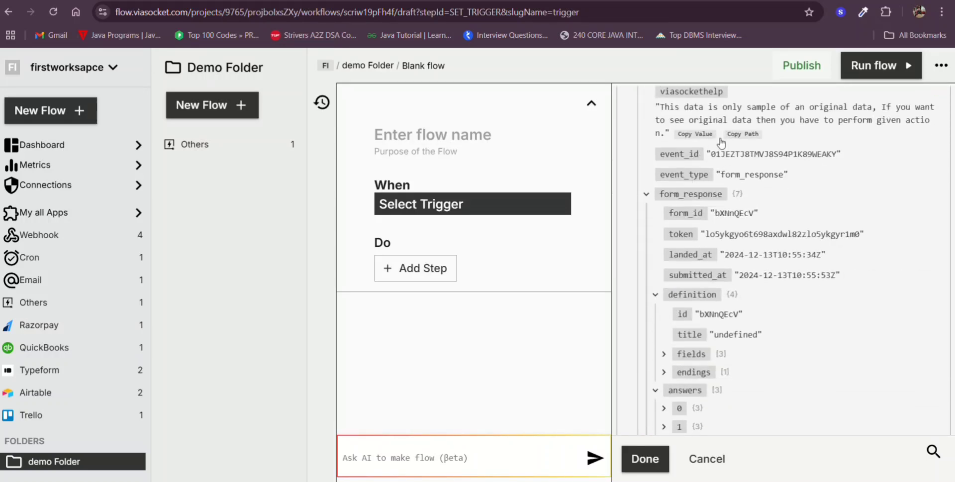
scroll(741, 318, "down", 3)
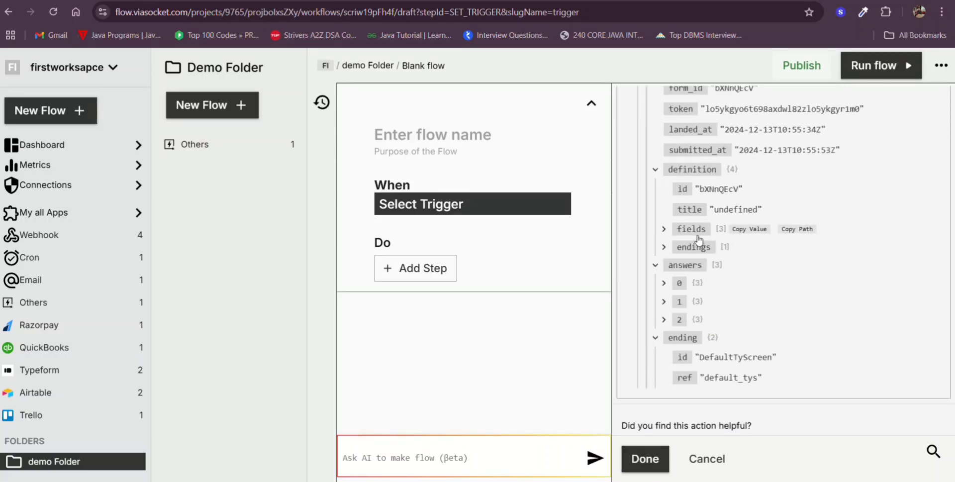
scroll(719, 253, "down", 1)
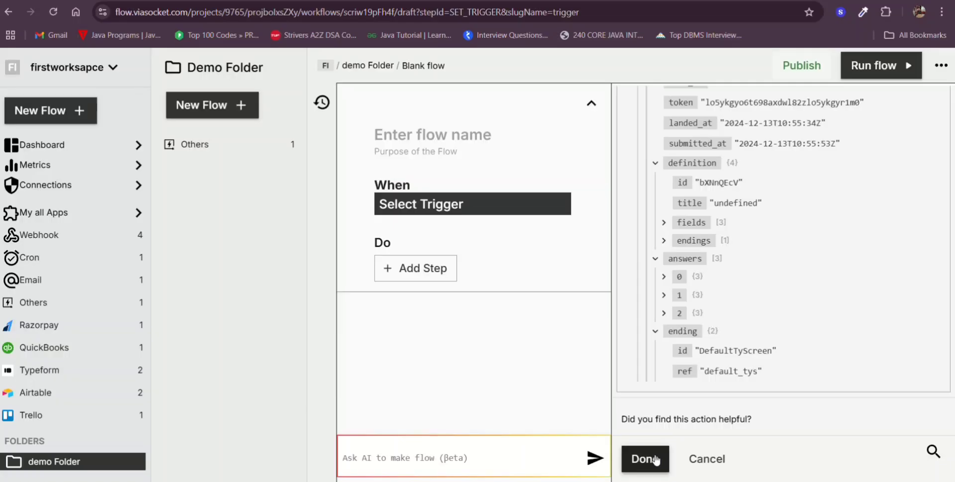
left_click(642, 457)
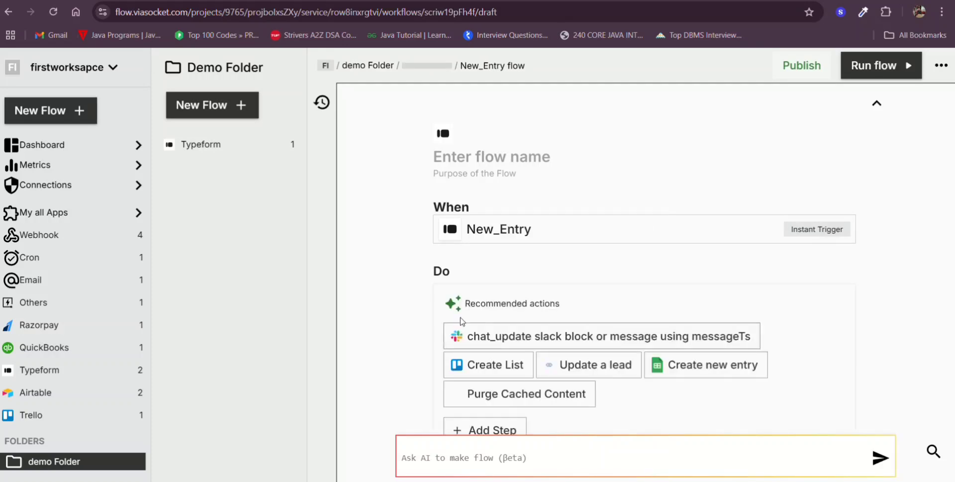
Add a Slack Send Message action as the flow's first step.
left_click(486, 421)
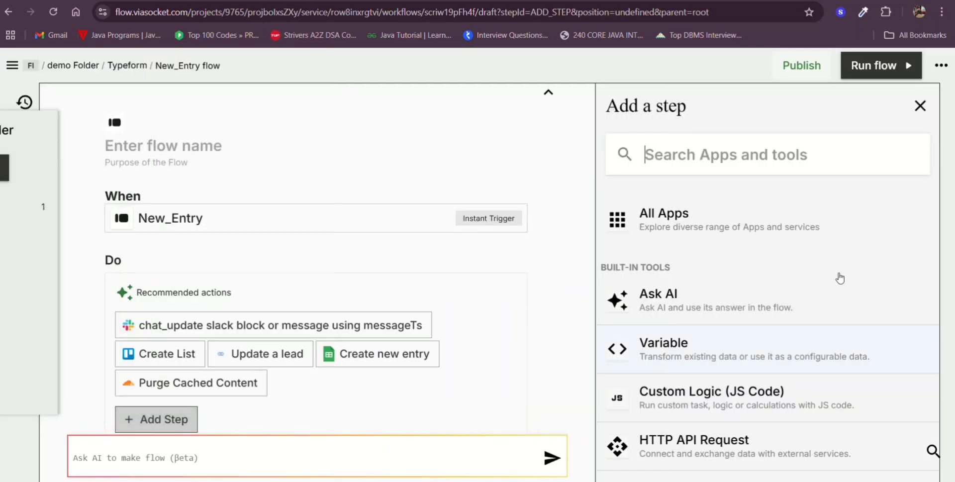
type("slack")
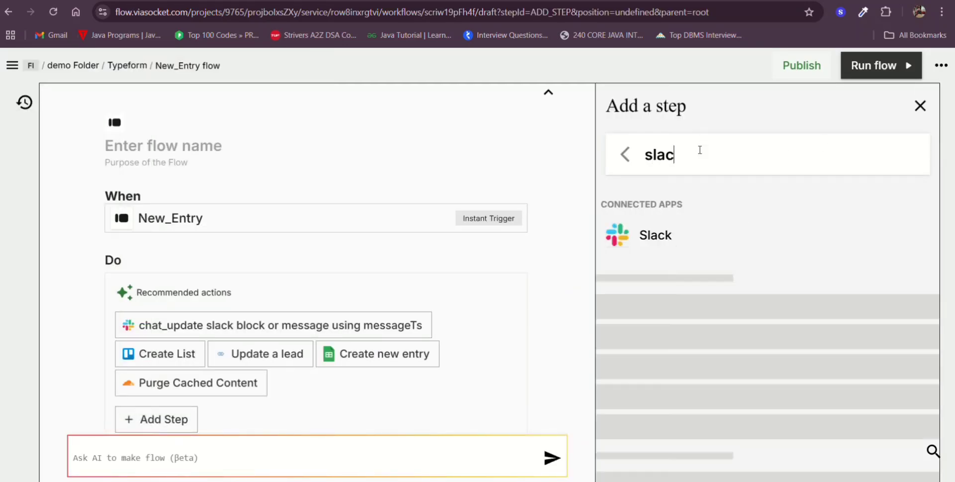
left_click(655, 239)
scroll(681, 239, "down", 2)
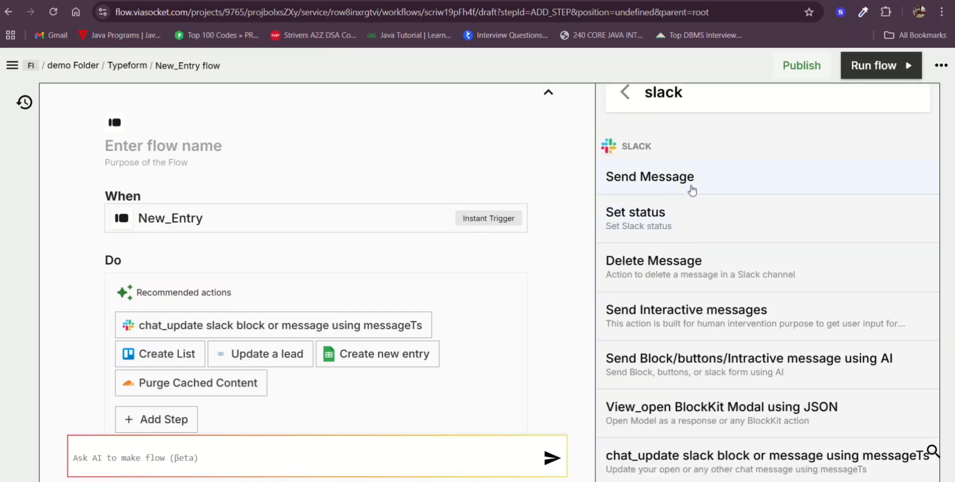
left_click(691, 179)
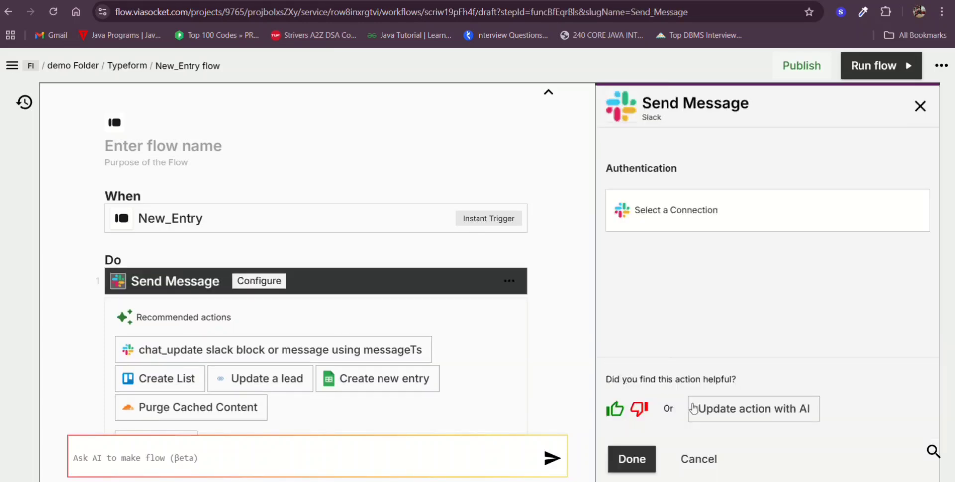
Authenticate a Slack connection titled "demo" for the Send Message step and allow viaSocket access to the WALKOVER workspace.
left_click(678, 209)
left_click(686, 269)
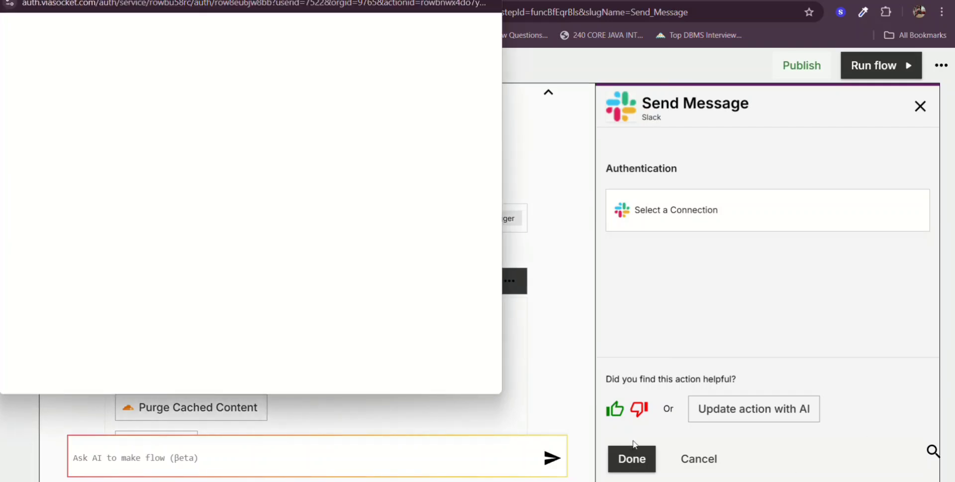
left_click(208, 169)
type("demo")
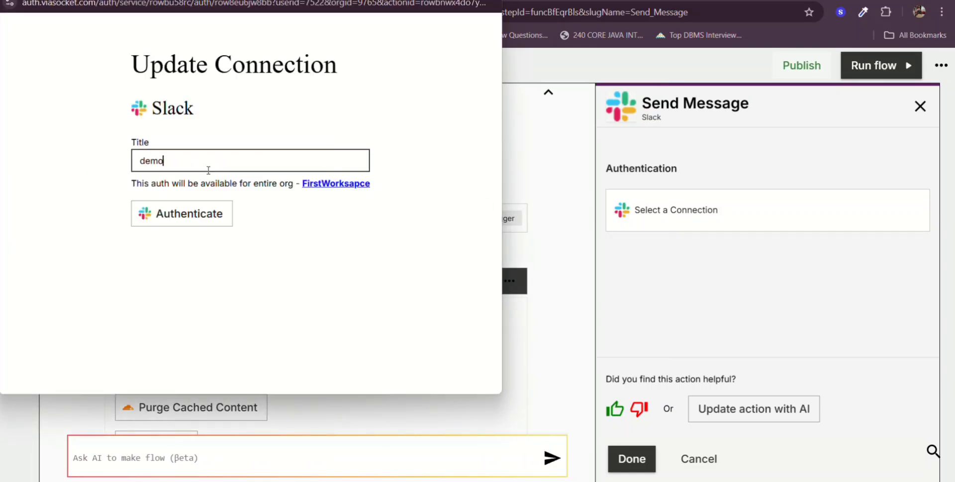
left_click(195, 214)
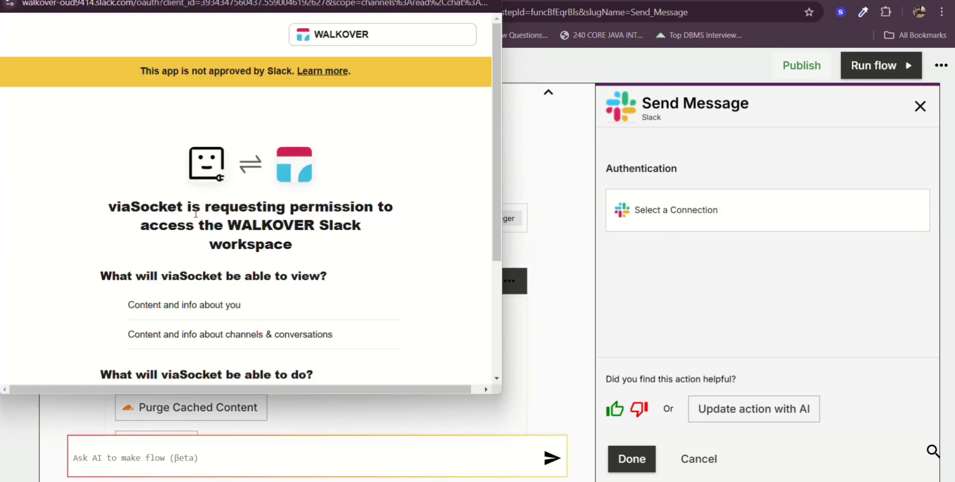
scroll(252, 248, "down", 1)
double_click(287, 309)
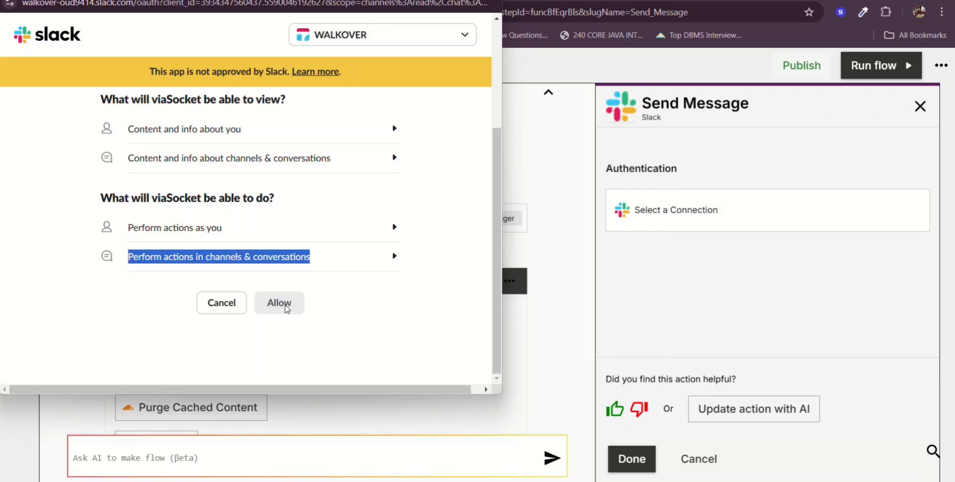
left_click(287, 309)
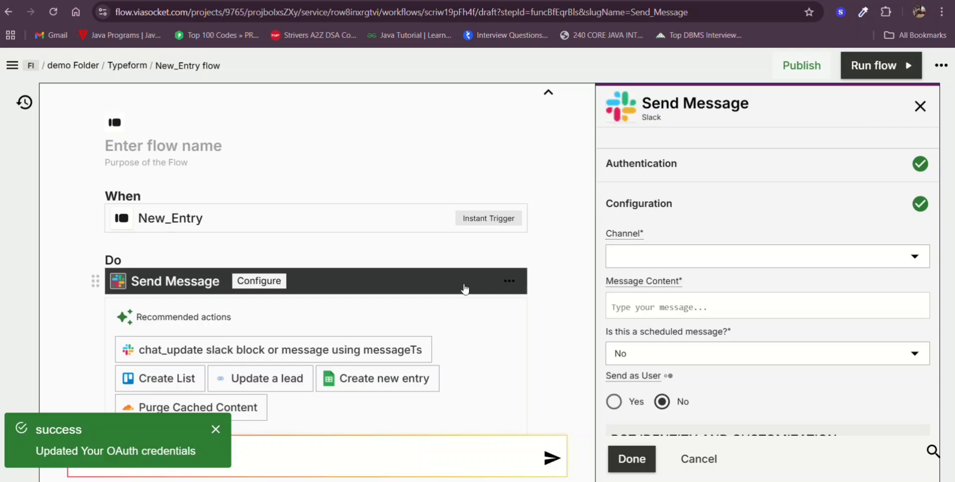
Set the Slack channel to operations-team and the message content to "New Signup from Mail - " followed by the variable body.form_response.answers.2.email.
left_click(736, 257)
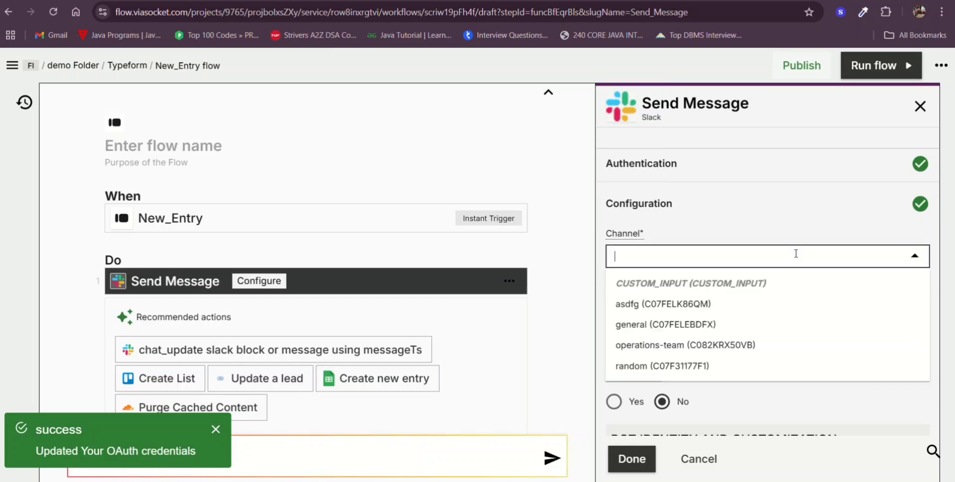
left_click(678, 343)
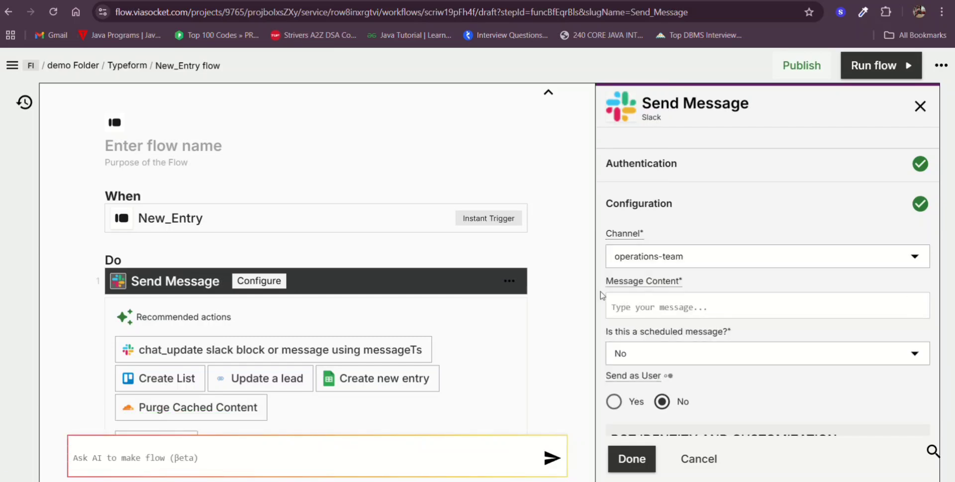
left_click(691, 308)
mouse_move(883, 301)
mouse_move(654, 367)
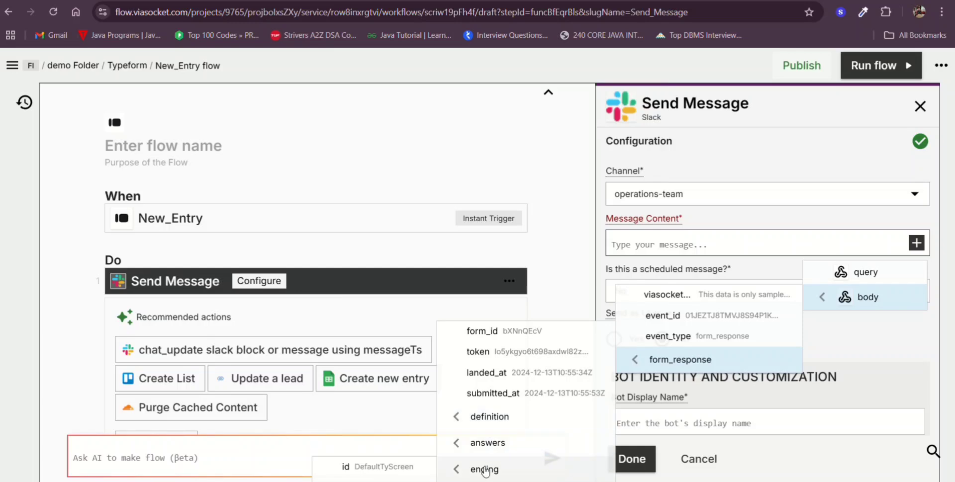
mouse_move(485, 443)
mouse_move(403, 450)
mouse_move(378, 468)
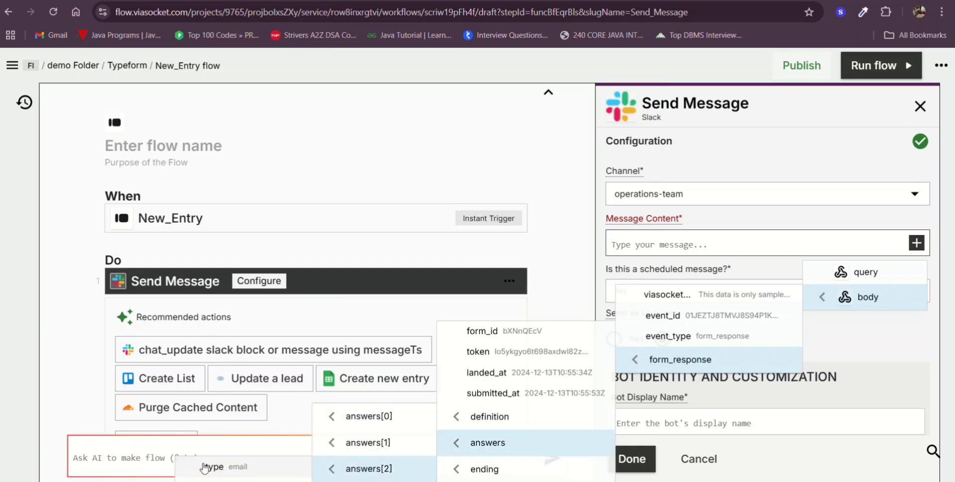
left_click(221, 444)
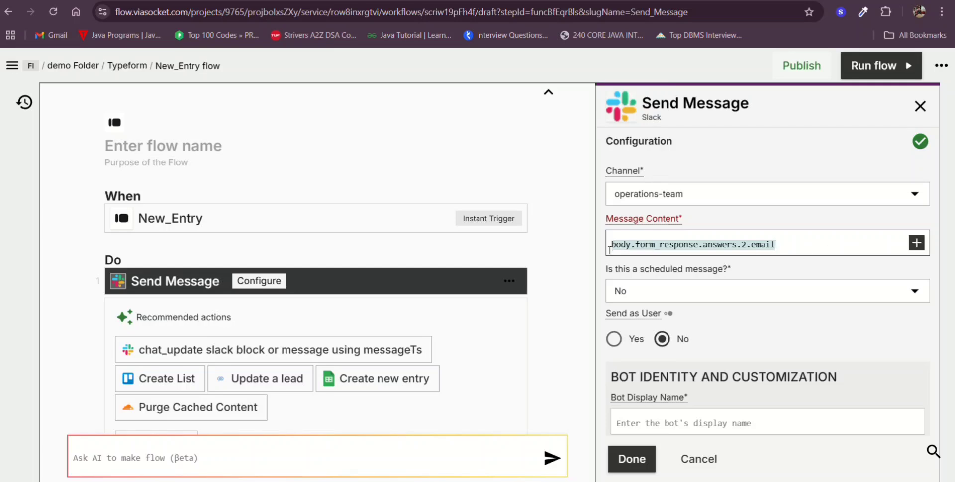
type("New Signup from")
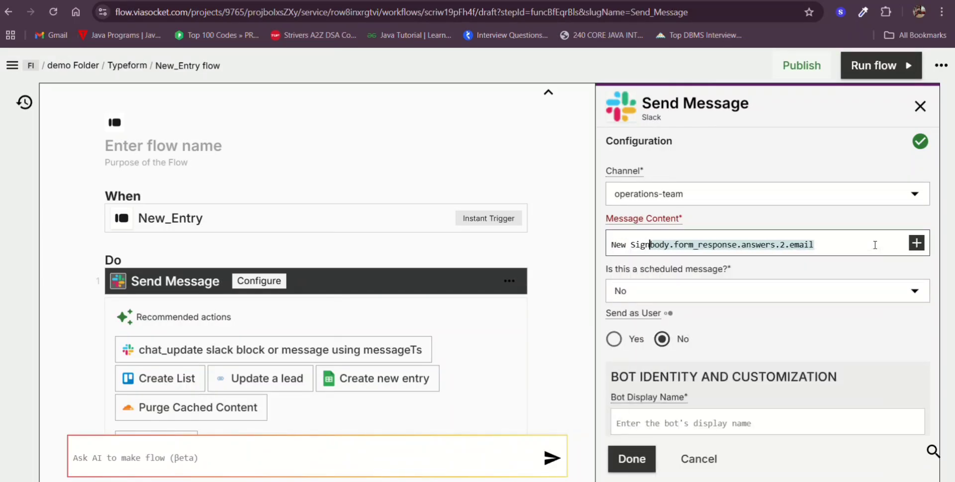
type(" Mail -")
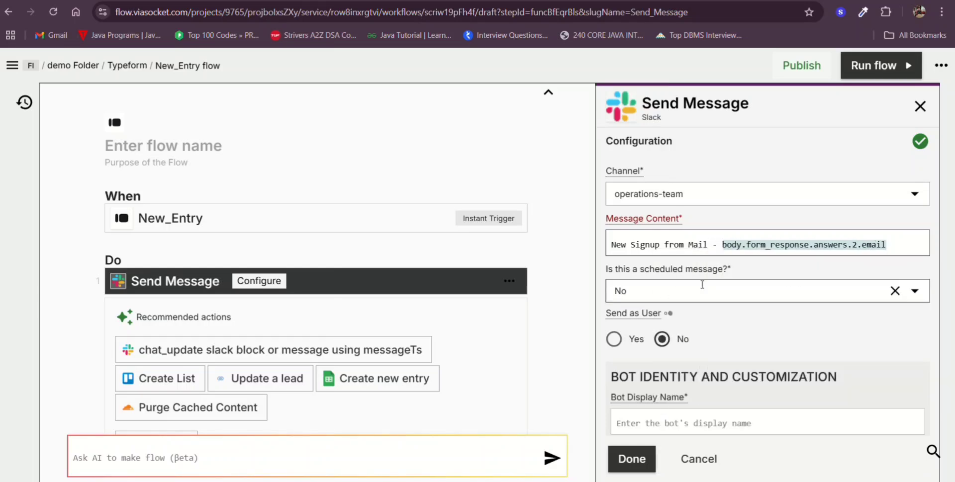
Set the bot display name to "demo" and save the Send Message step.
scroll(766, 298, "down", 5)
left_click(647, 204)
type("demo")
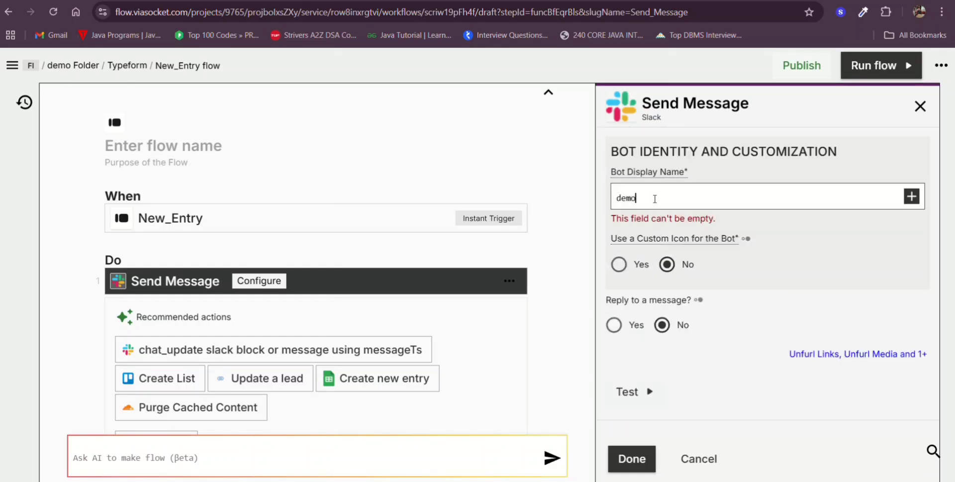
left_click(630, 459)
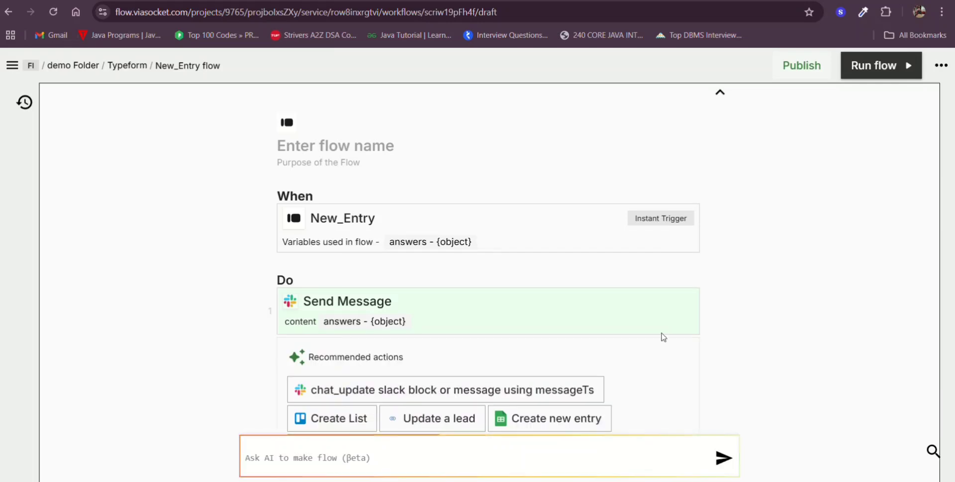
Dry-run the flow with the sample Typeform payload and review the response output.
left_click(877, 70)
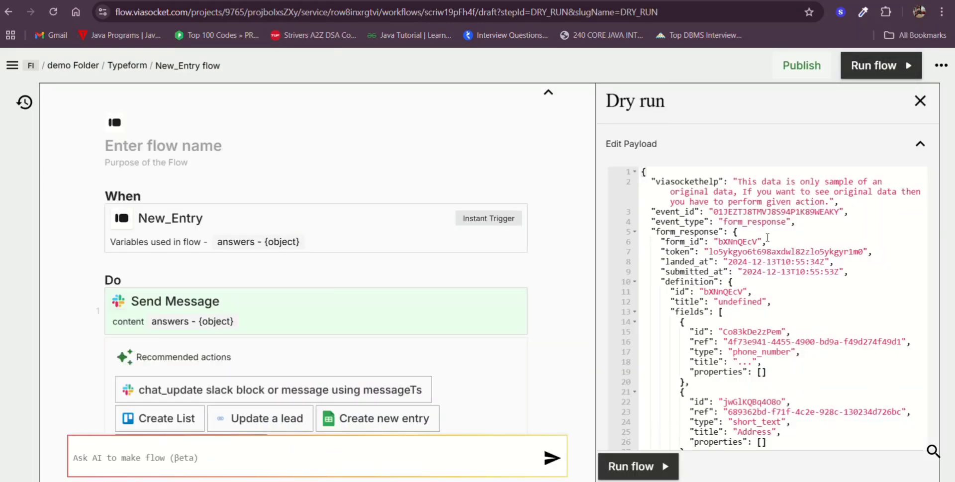
scroll(768, 237, "down", 15)
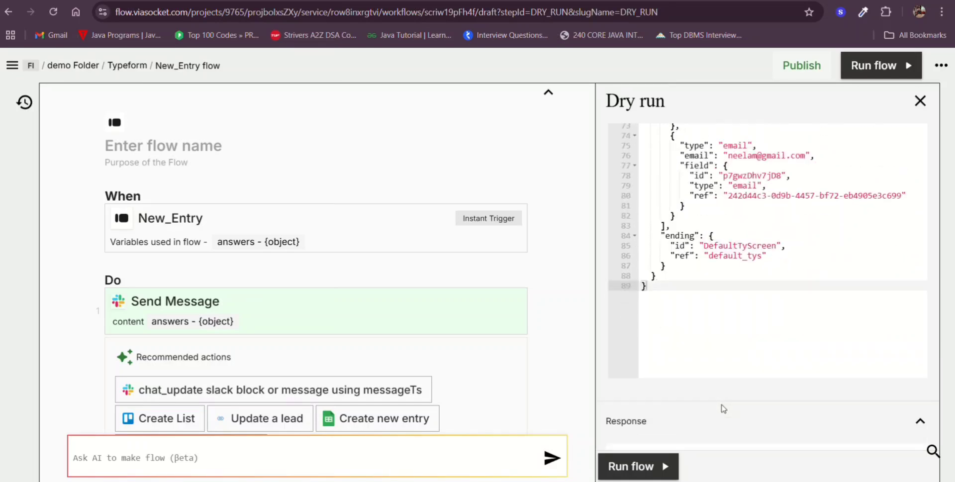
scroll(723, 407, "down", 2)
scroll(724, 402, "up", 4)
scroll(723, 401, "down", 3)
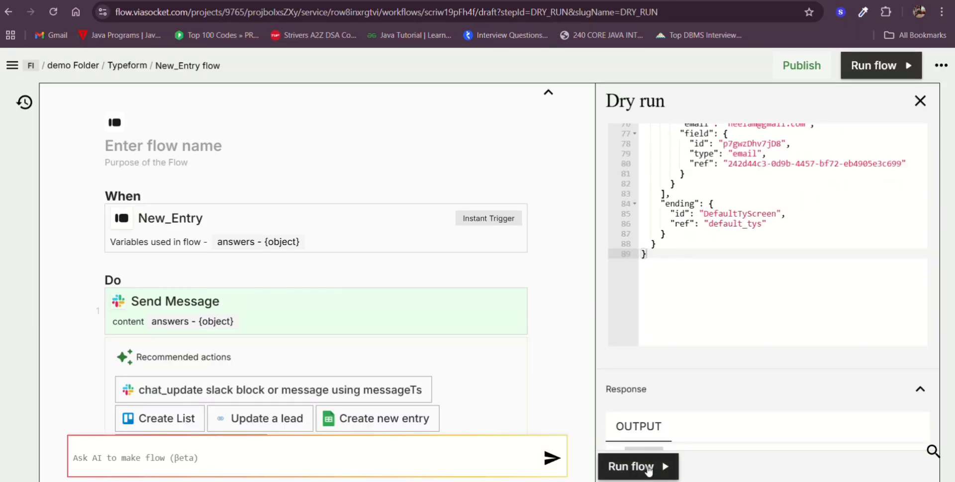
left_click(648, 468)
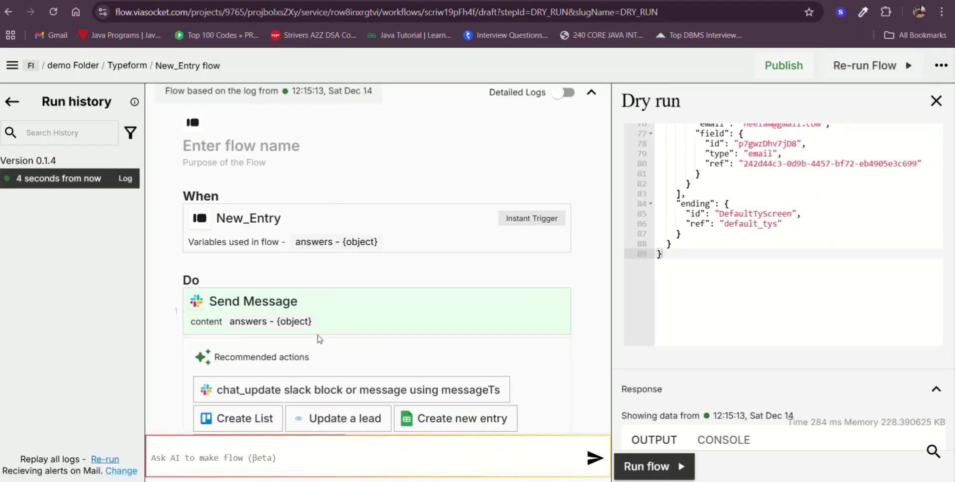
scroll(722, 329, "down", 2)
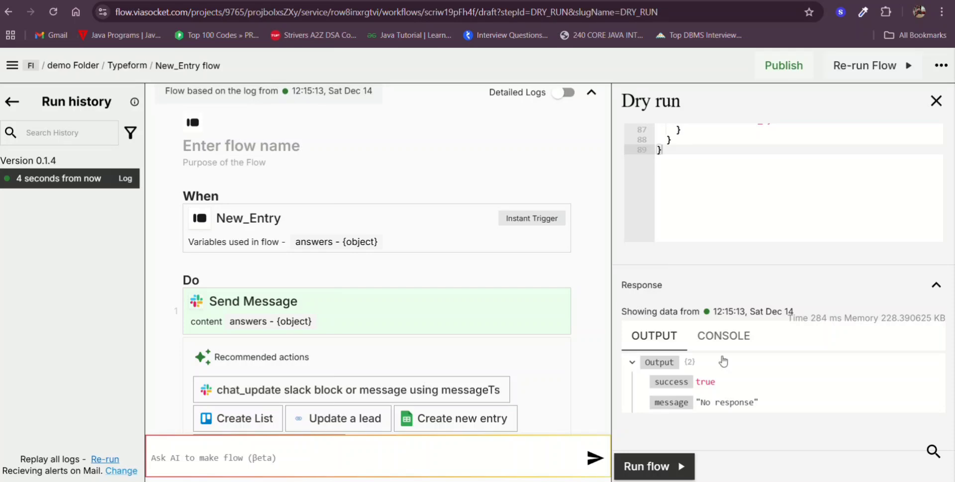
mouse_move(680, 408)
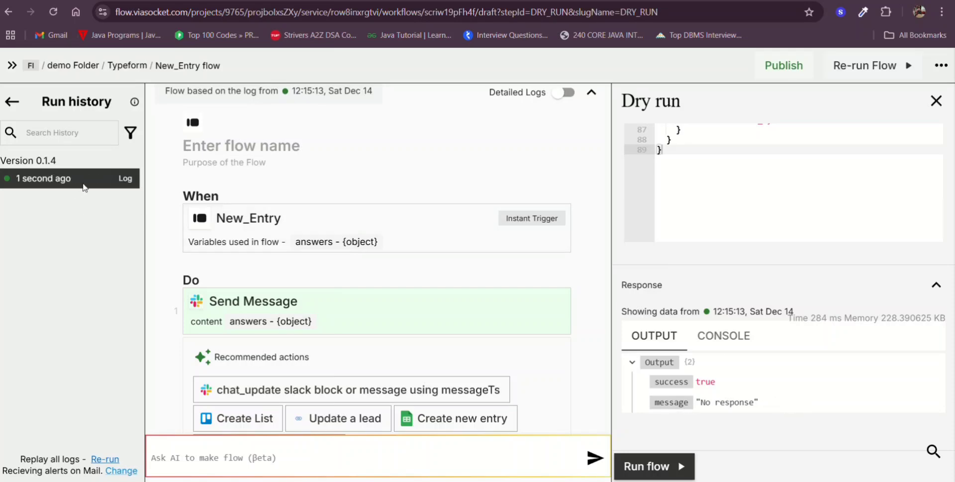
Examine the run's detailed logs, covering the payload, the Send Message plugin fields and the Slack response, and return to the flow view.
left_click(557, 95)
left_click(569, 152)
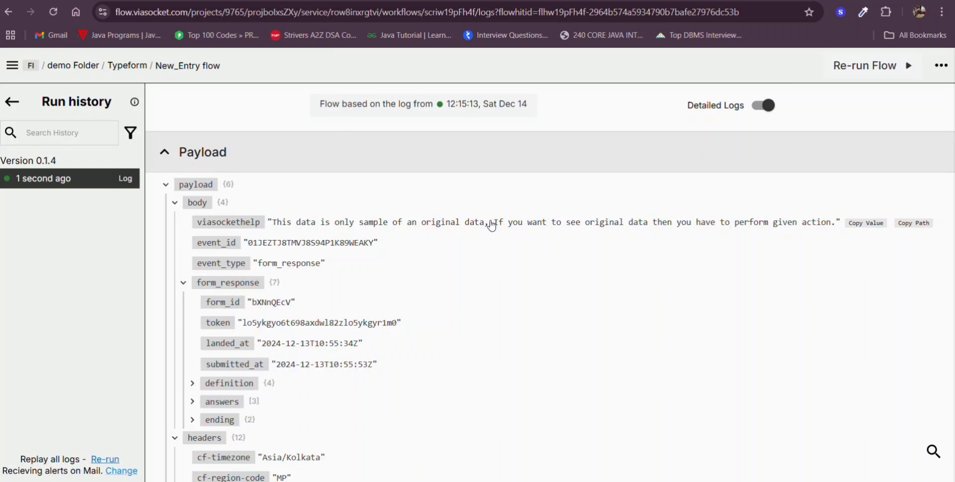
scroll(492, 225, "down", 9)
scroll(492, 226, "down", 10)
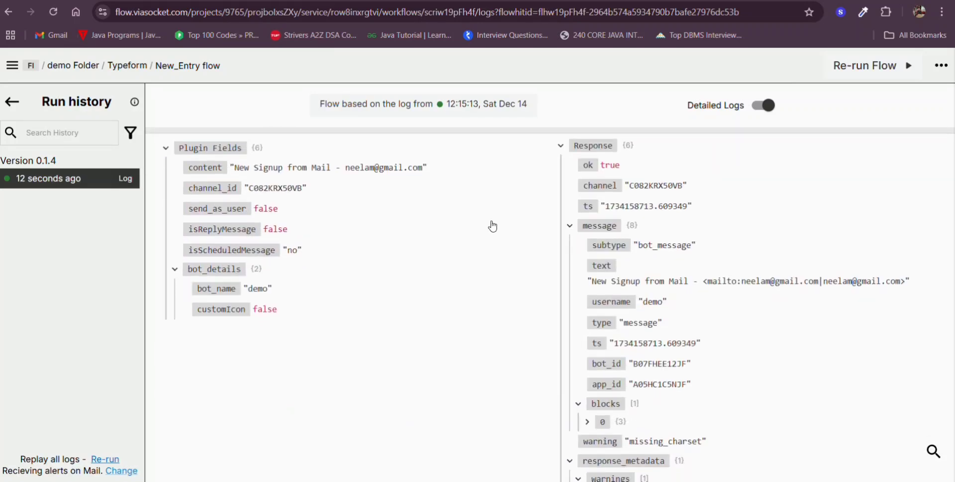
scroll(492, 226, "up", 15)
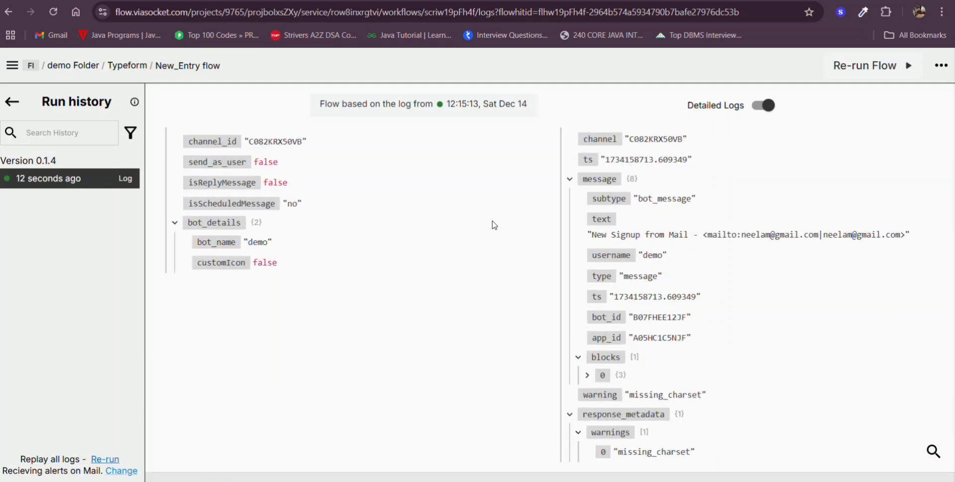
left_click(770, 105)
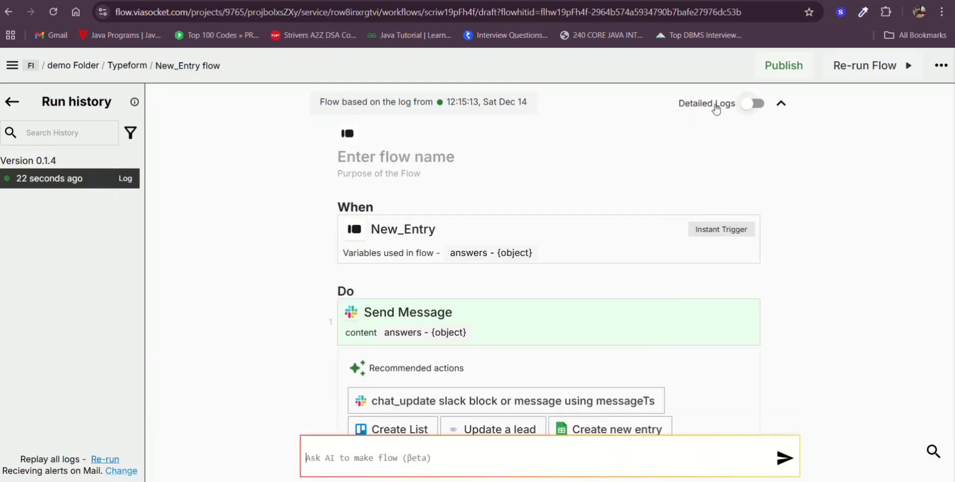
Publish the flow and confirm publishing the changes.
left_click(777, 68)
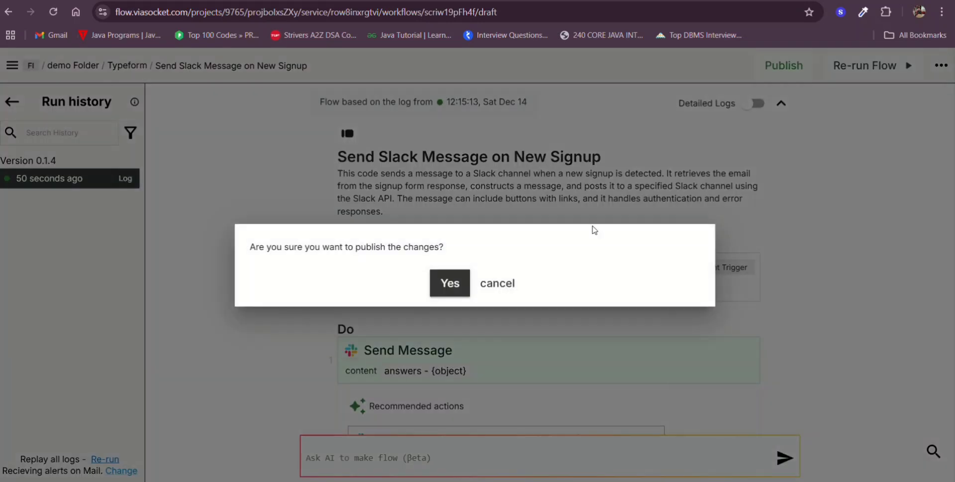
left_click(441, 276)
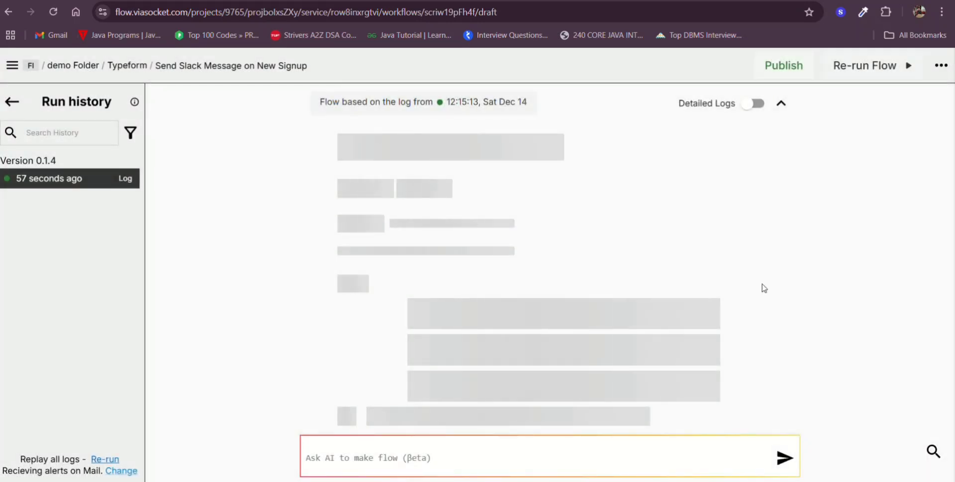
Switch to Slack and check the new signup message in the operations-team channel.
key("ctrl+Tab")
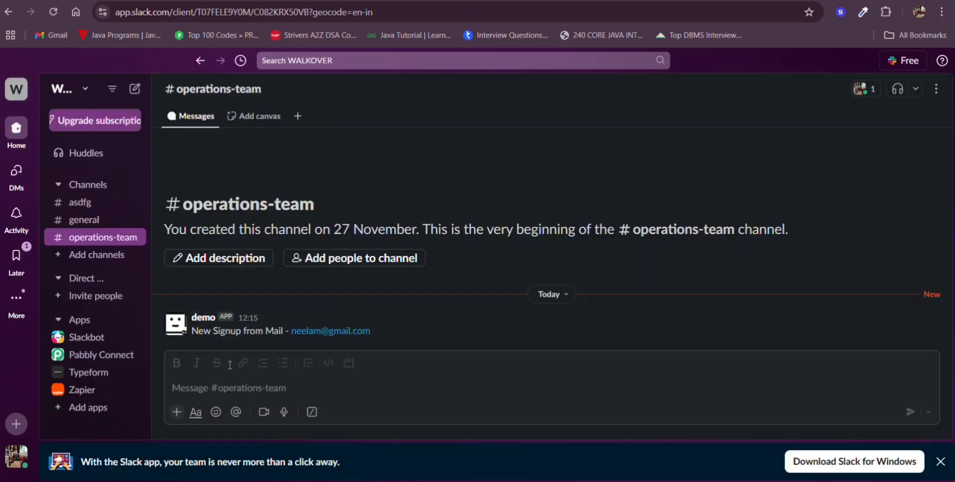
left_click_drag(192, 330, 371, 335)
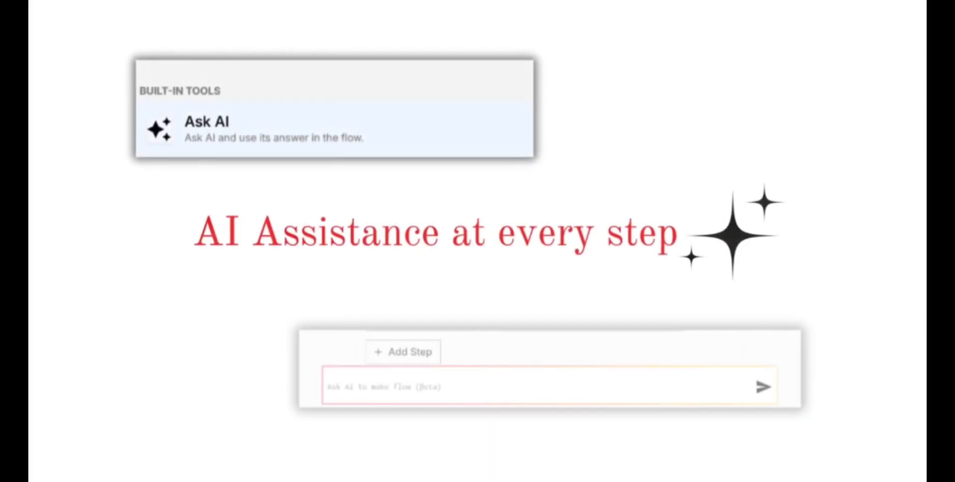